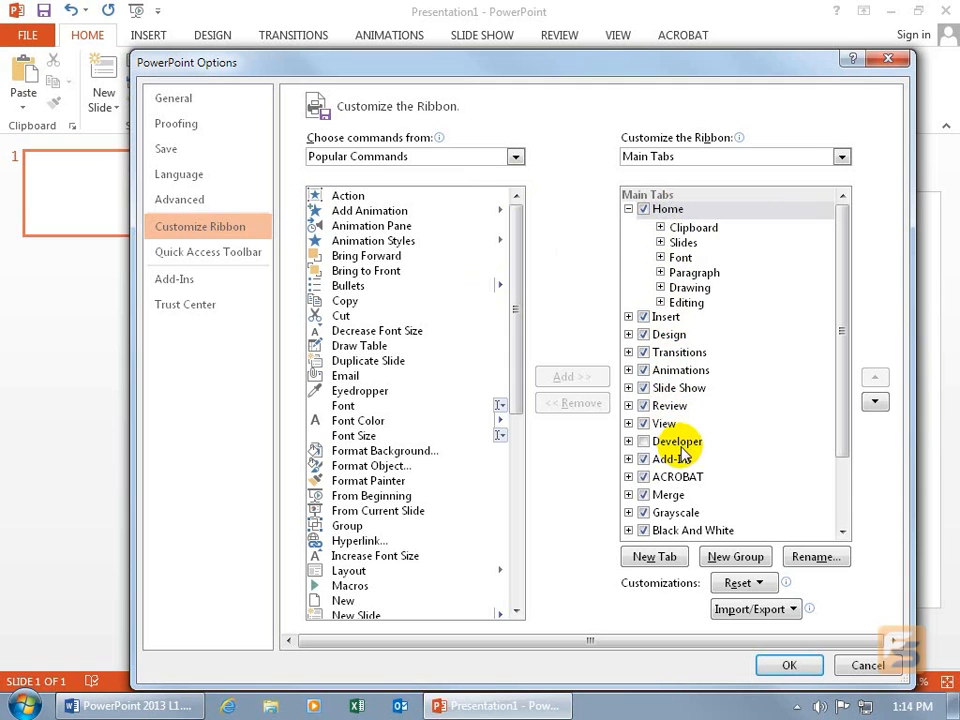
Turn on the Developer tab in the ribbon and turn off the Home and Insert tabs, applying the changes.
{"action": "left_click", "coordinate": [643, 442]}
{"action": "left_click", "coordinate": [645, 446]}
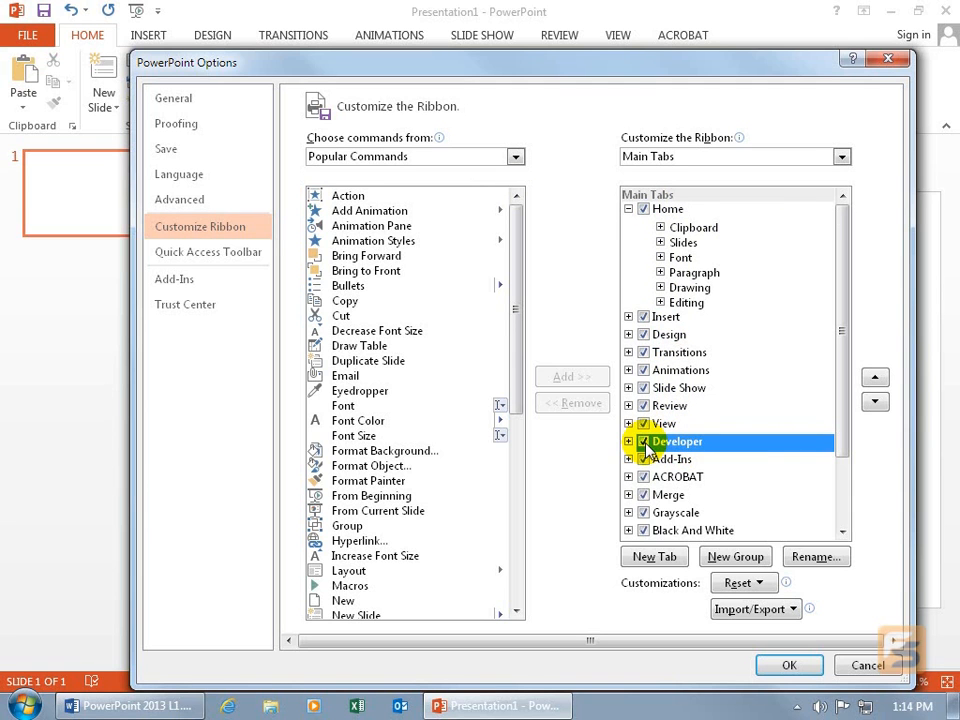
{"action": "left_click", "coordinate": [643, 209]}
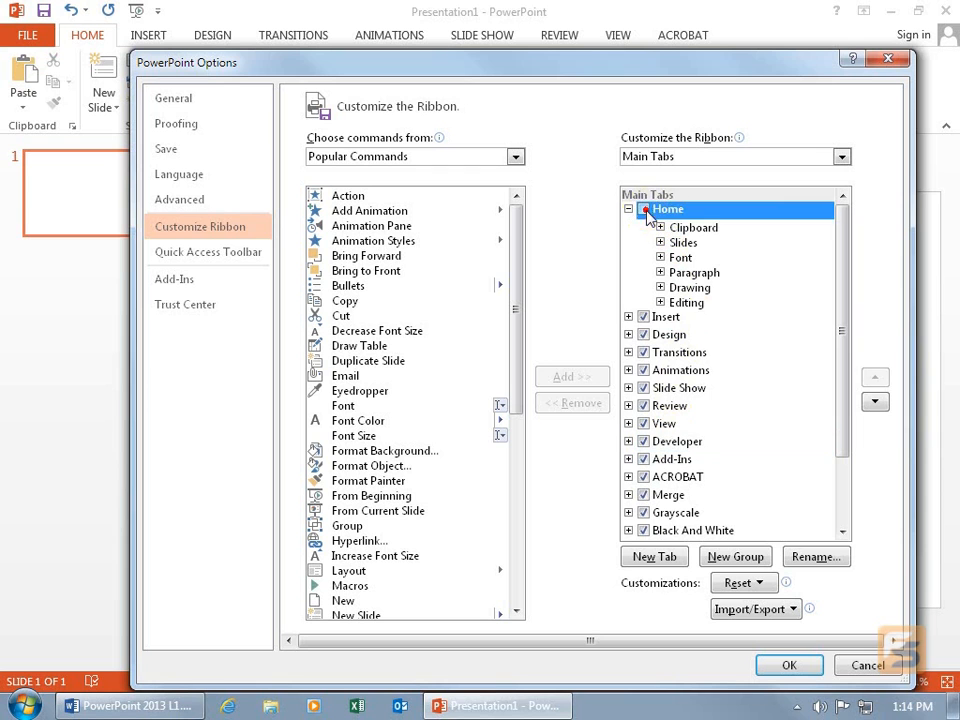
{"action": "left_click", "coordinate": [642, 317]}
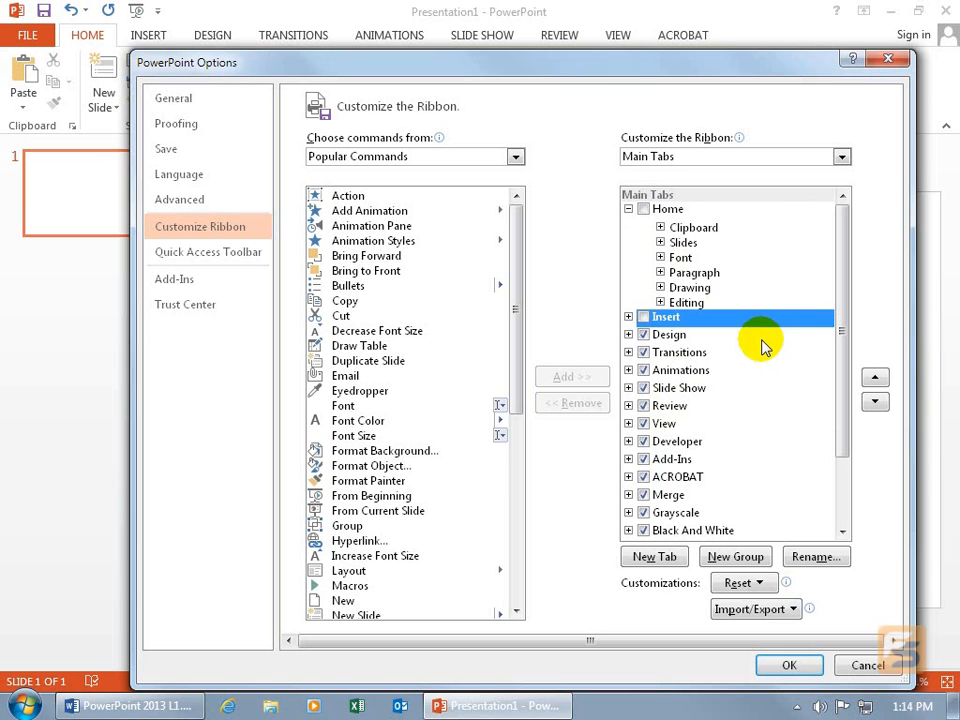
{"action": "left_click", "coordinate": [790, 667]}
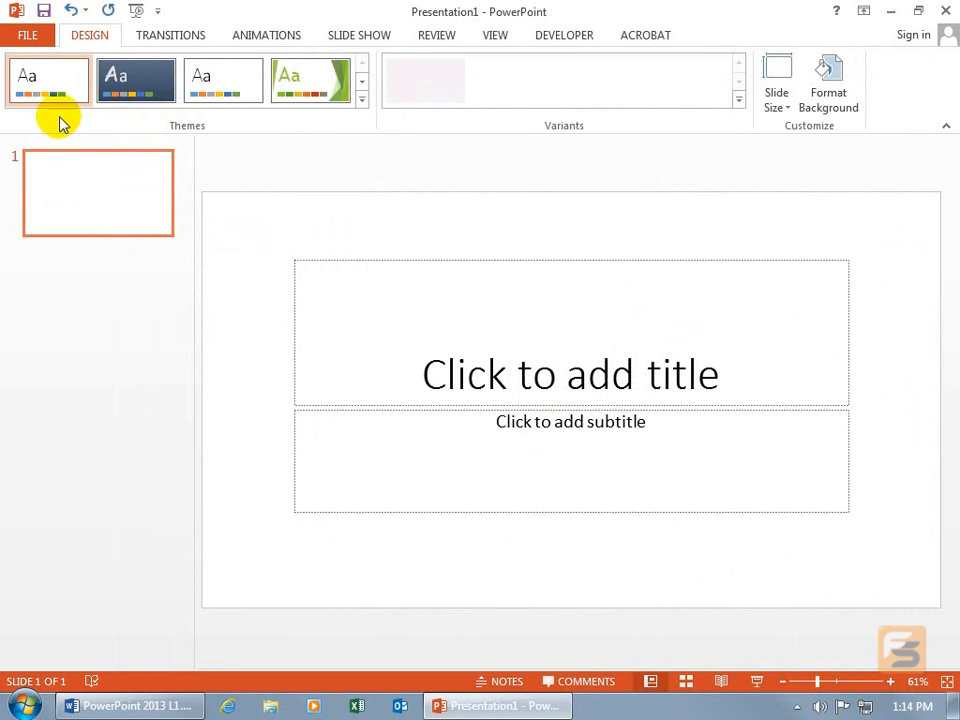
{"action": "left_click", "coordinate": [563, 35]}
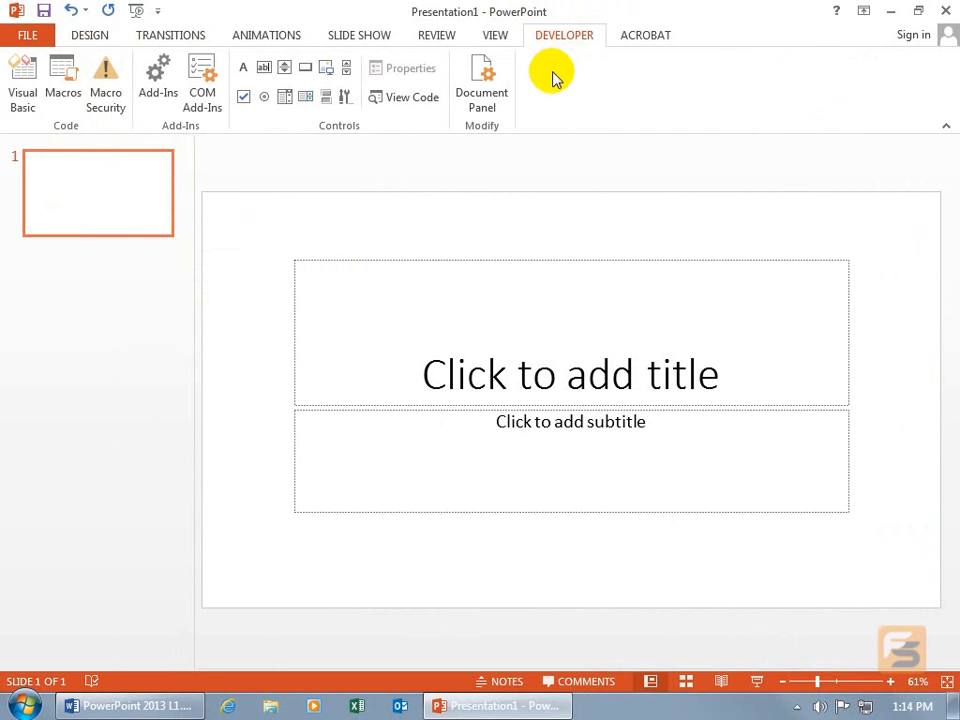
Reopen the ribbon customization options and turn the Home and Insert tabs back on.
{"action": "right_click", "coordinate": [555, 75]}
{"action": "left_click", "coordinate": [590, 133]}
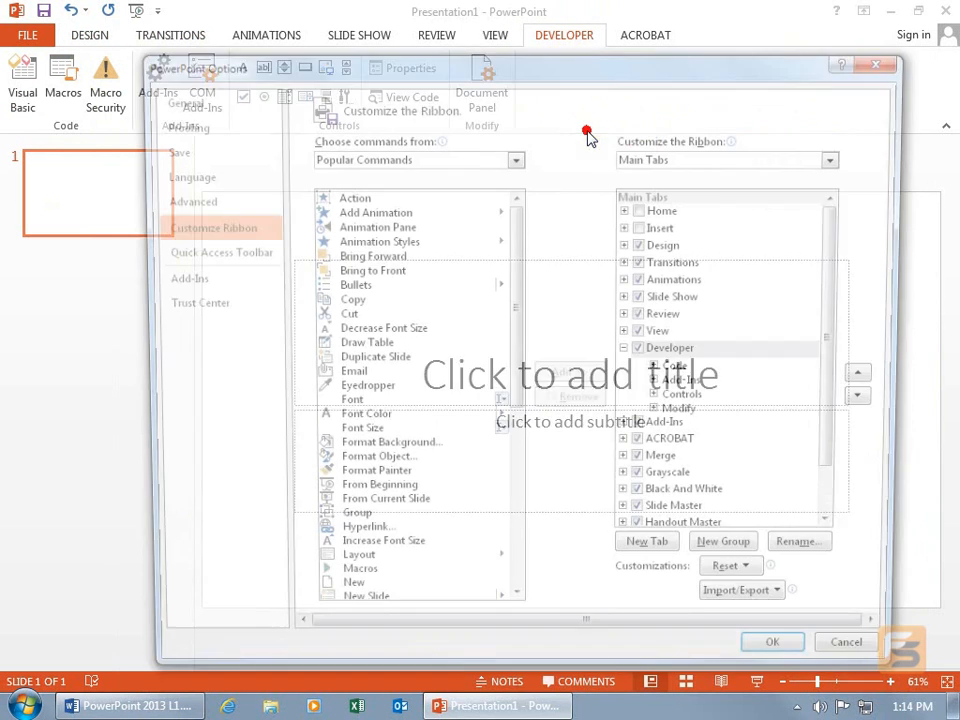
{"action": "left_click", "coordinate": [647, 210]}
{"action": "left_click", "coordinate": [643, 227]}
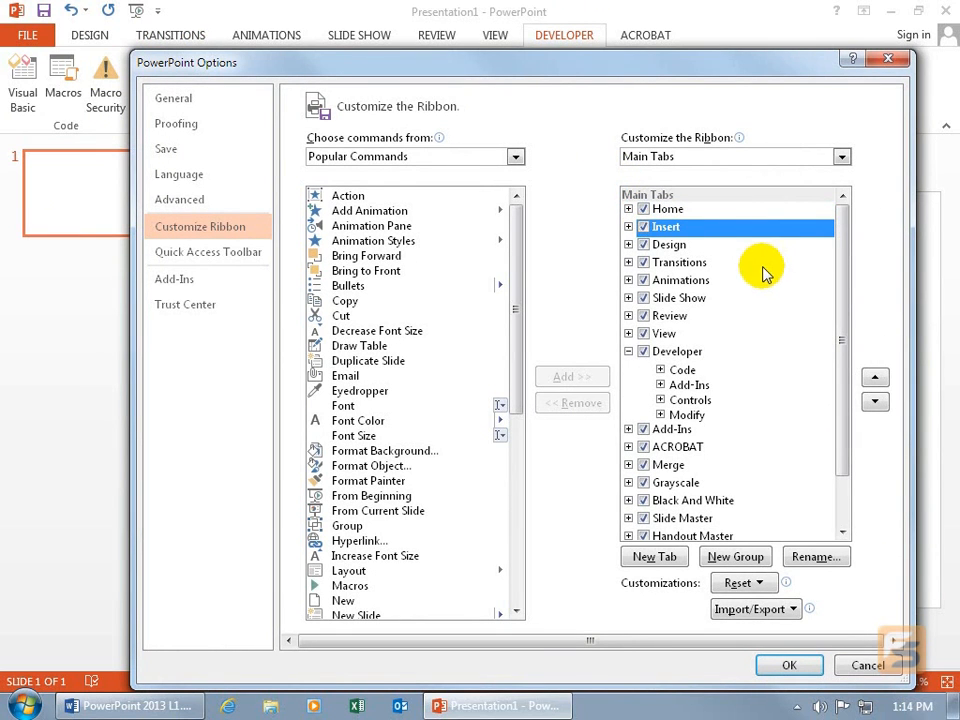
Try to add the Duplicate Slide command to the Developer tab's built-in Code group.
{"action": "left_click", "coordinate": [675, 353]}
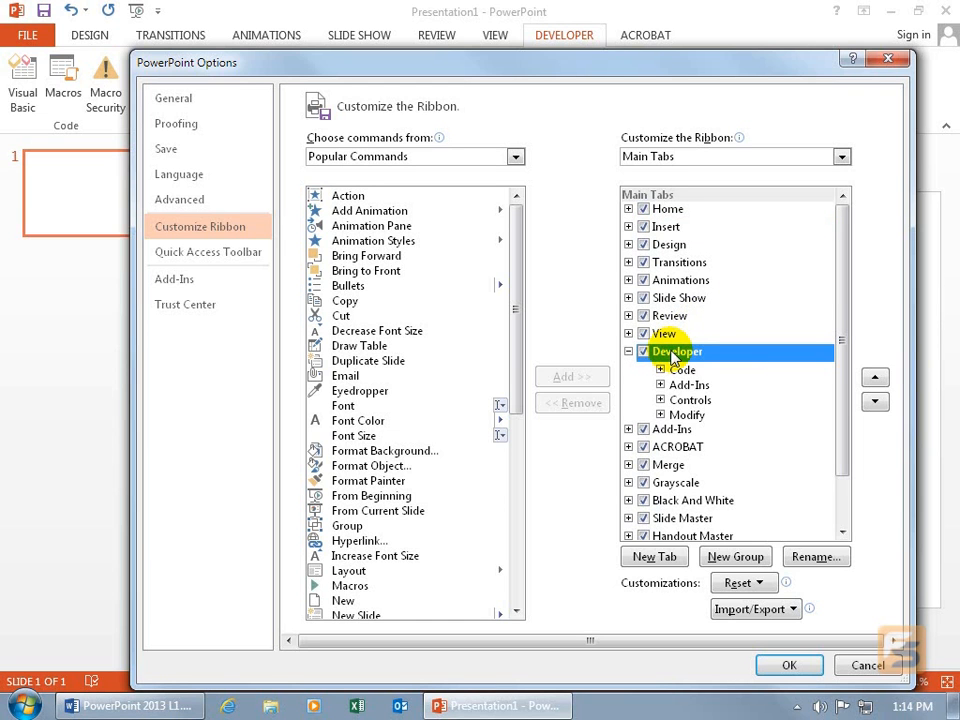
{"action": "left_click", "coordinate": [660, 370]}
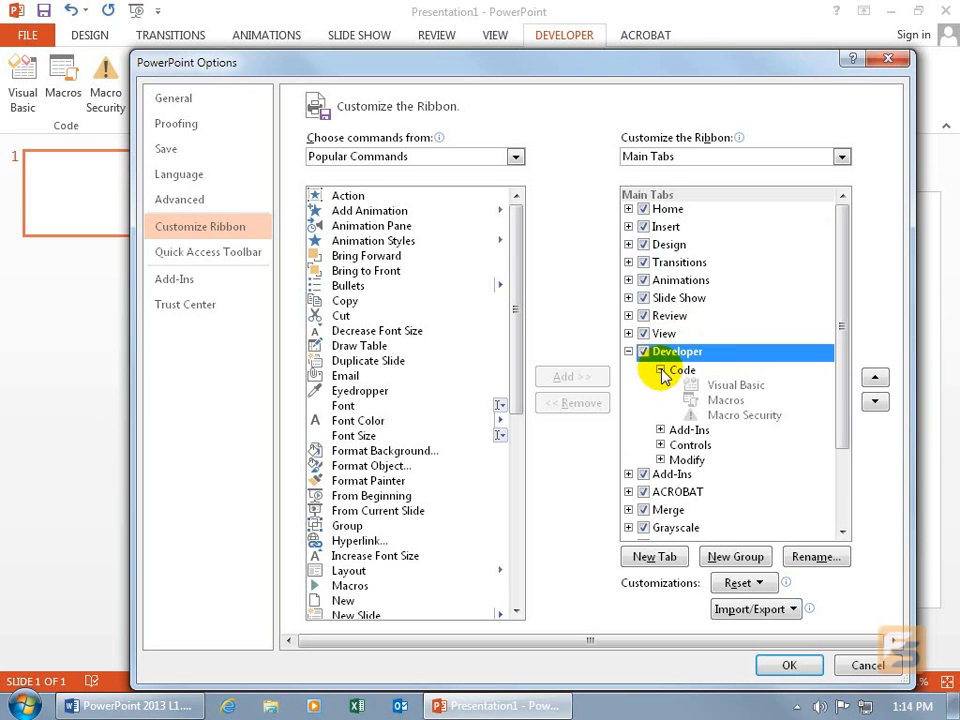
{"action": "left_click", "coordinate": [716, 389]}
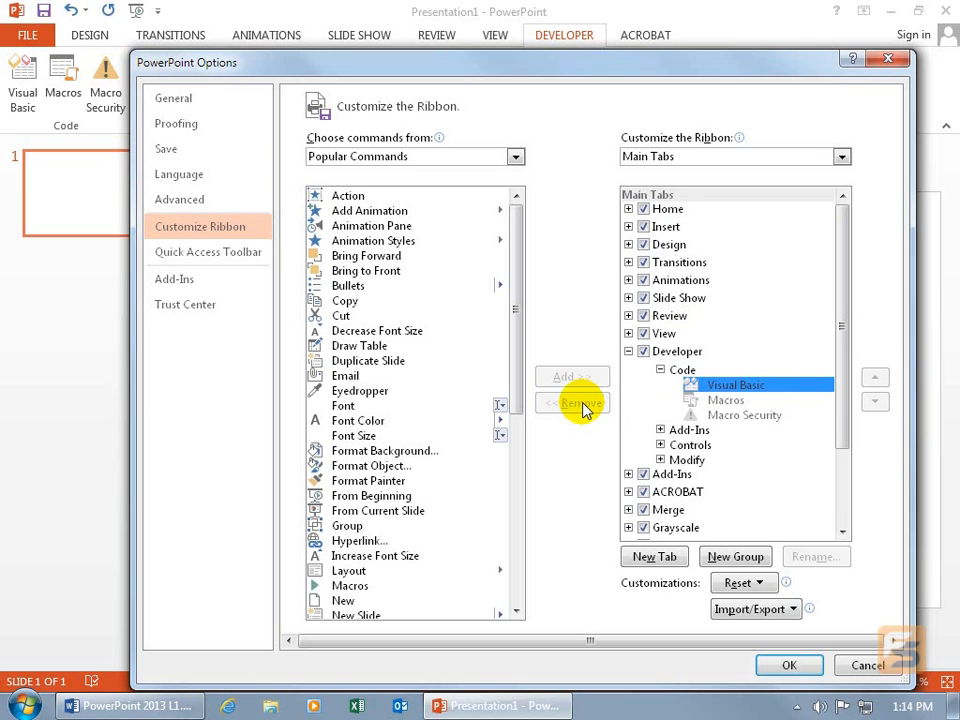
{"action": "left_click", "coordinate": [398, 362]}
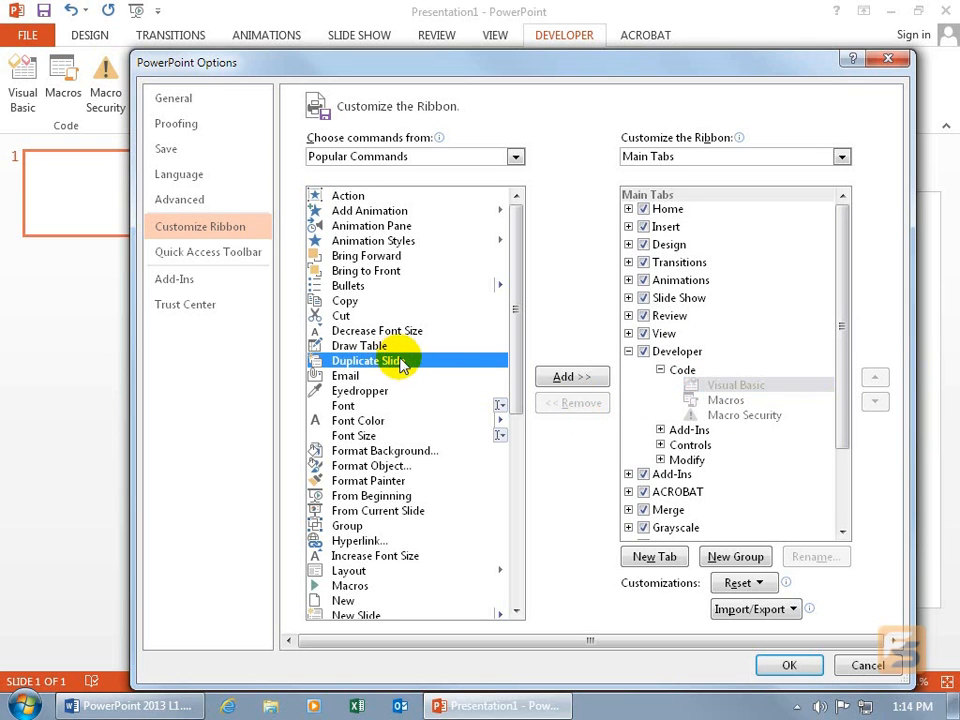
{"action": "left_click", "coordinate": [570, 378]}
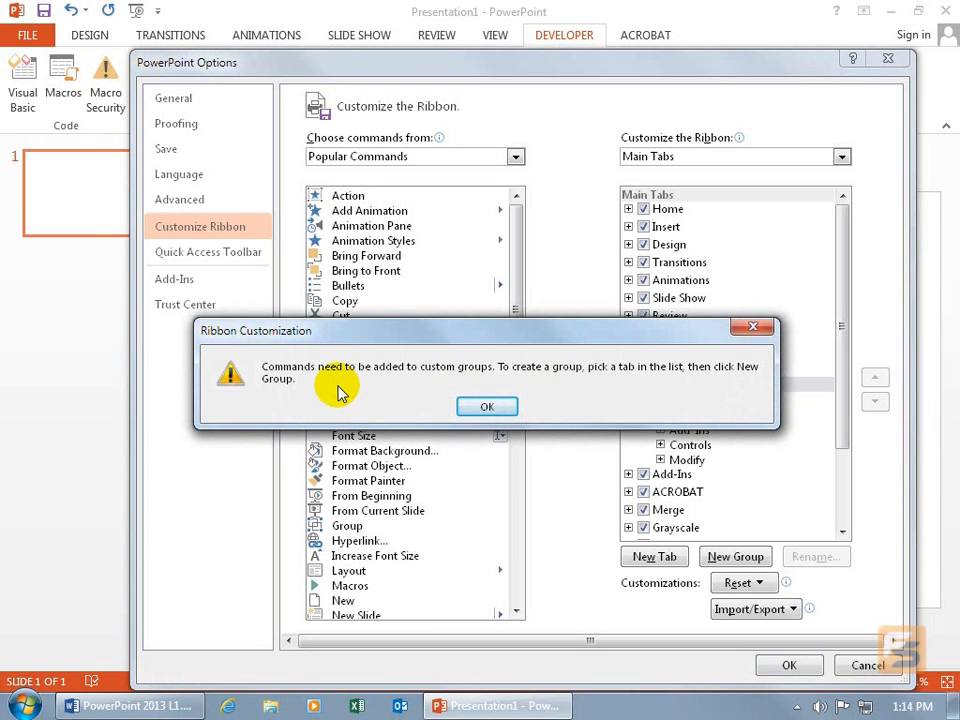
{"action": "left_click", "coordinate": [487, 408]}
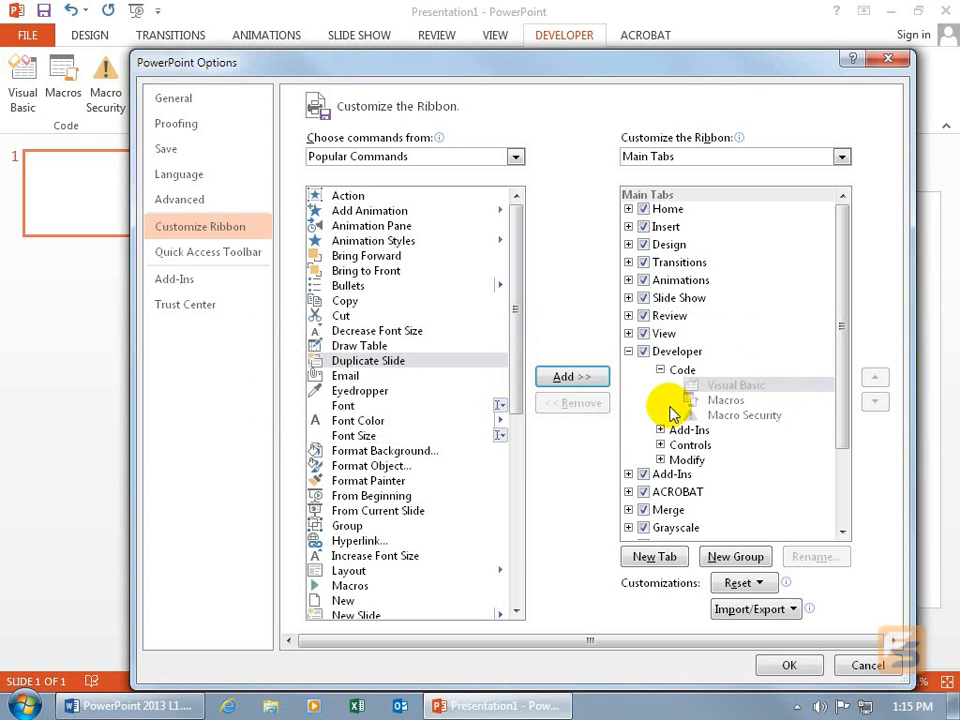
Create a new custom group in the Developer tab and move it above the Code group.
{"action": "left_click", "coordinate": [684, 353]}
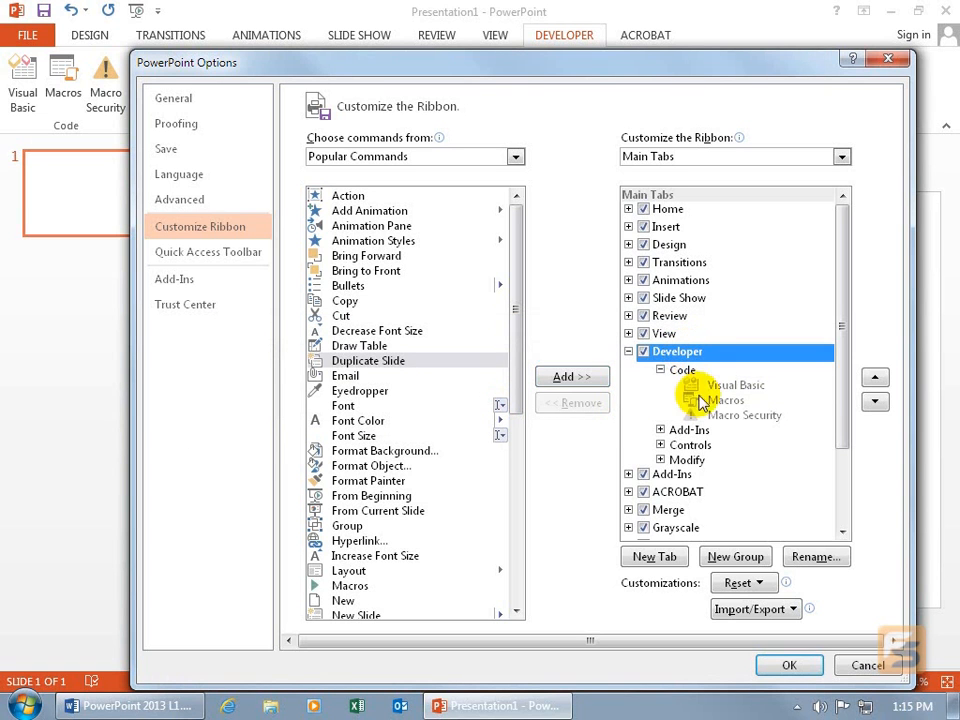
{"action": "left_click", "coordinate": [731, 560]}
{"action": "left_click", "coordinate": [688, 477]}
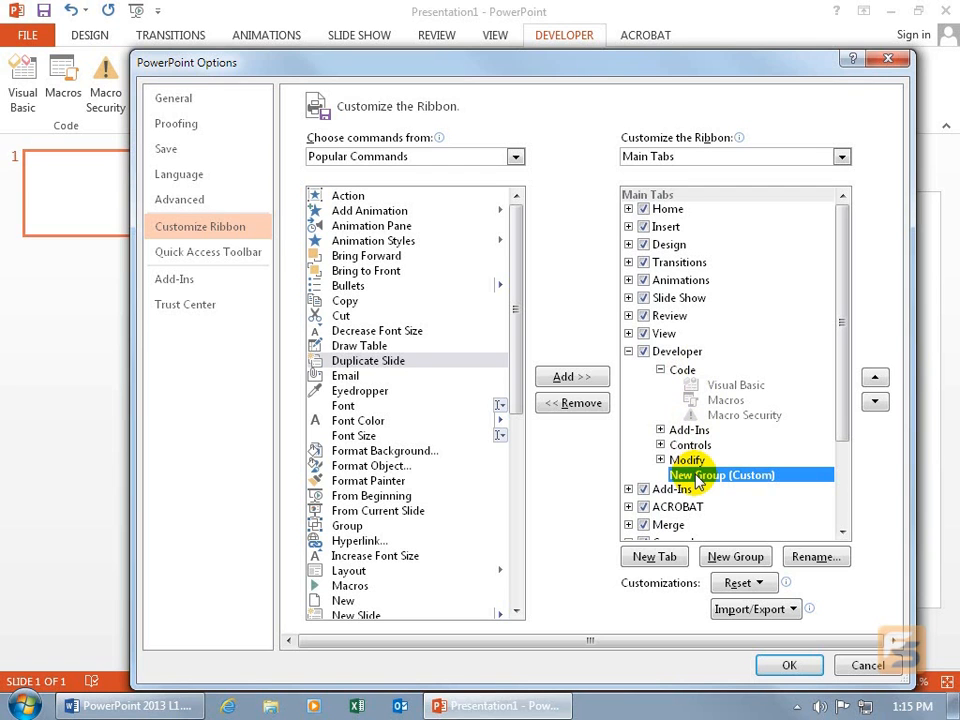
{"action": "left_click", "coordinate": [875, 376]}
{"action": "left_click", "coordinate": [876, 376]}
{"action": "left_click", "coordinate": [876, 376]}
{"action": "left_click", "coordinate": [876, 376]}
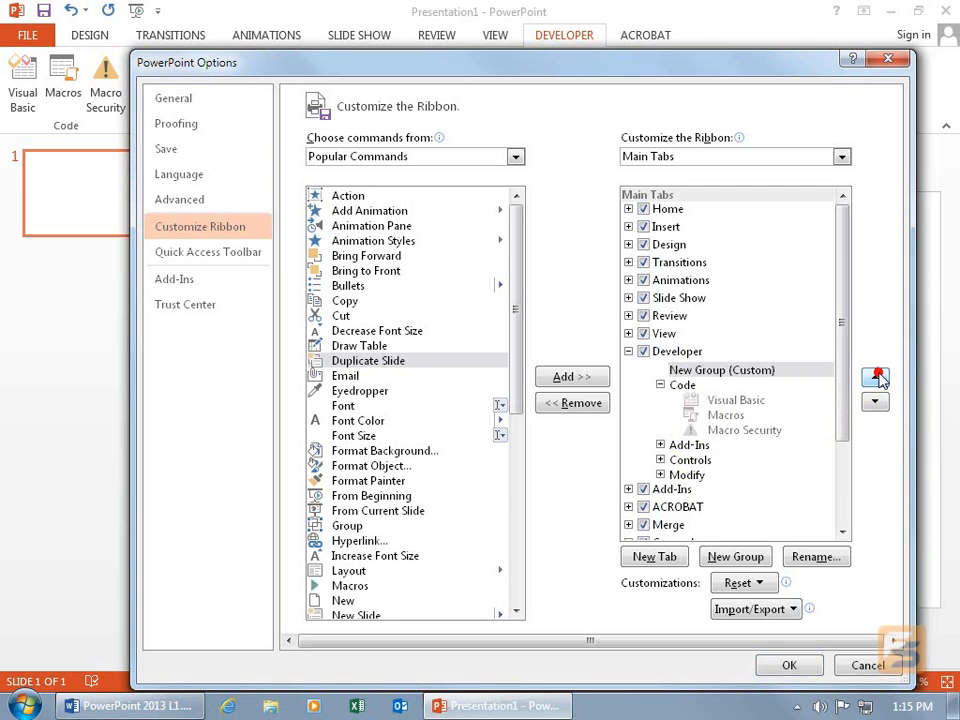
Rename the new custom group in the Developer tab as "Working".
{"action": "left_click", "coordinate": [716, 371]}
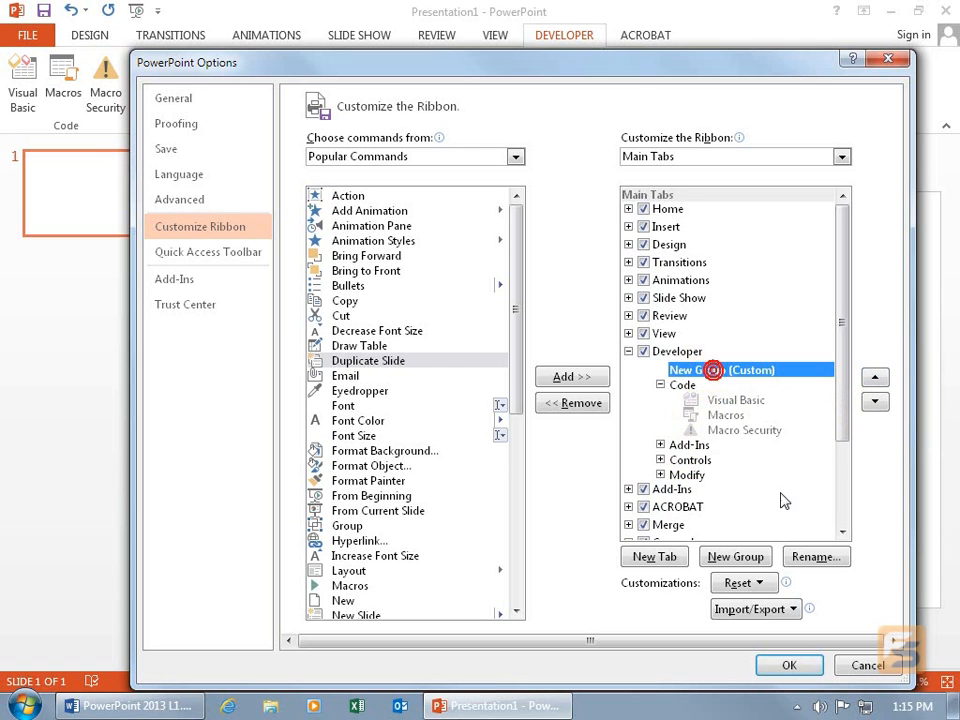
{"action": "left_click", "coordinate": [812, 556]}
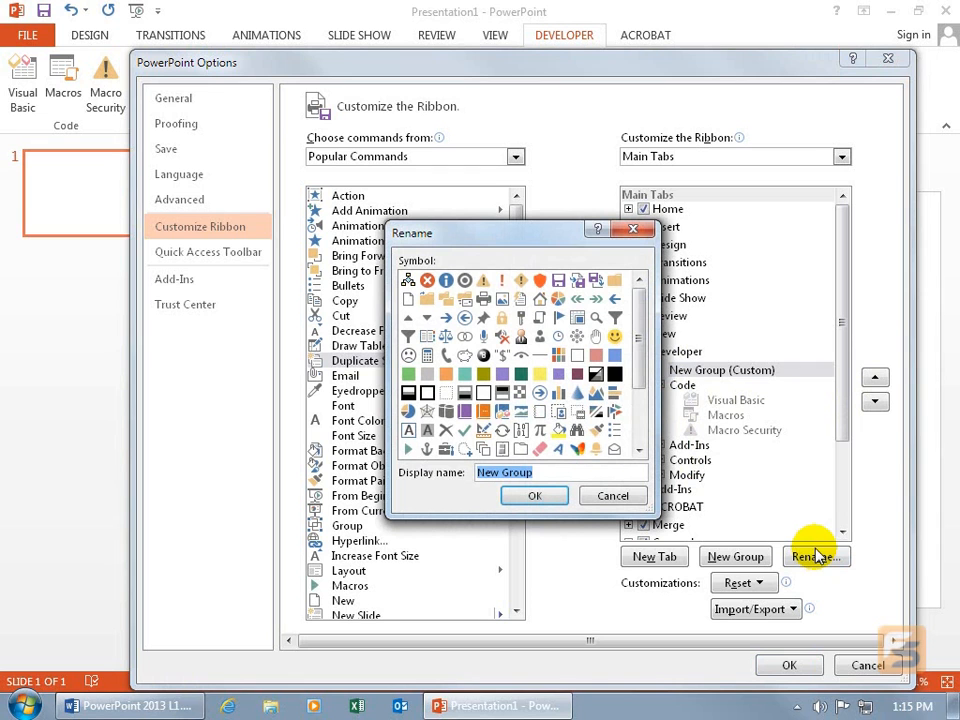
{"action": "type", "text": "Working"}
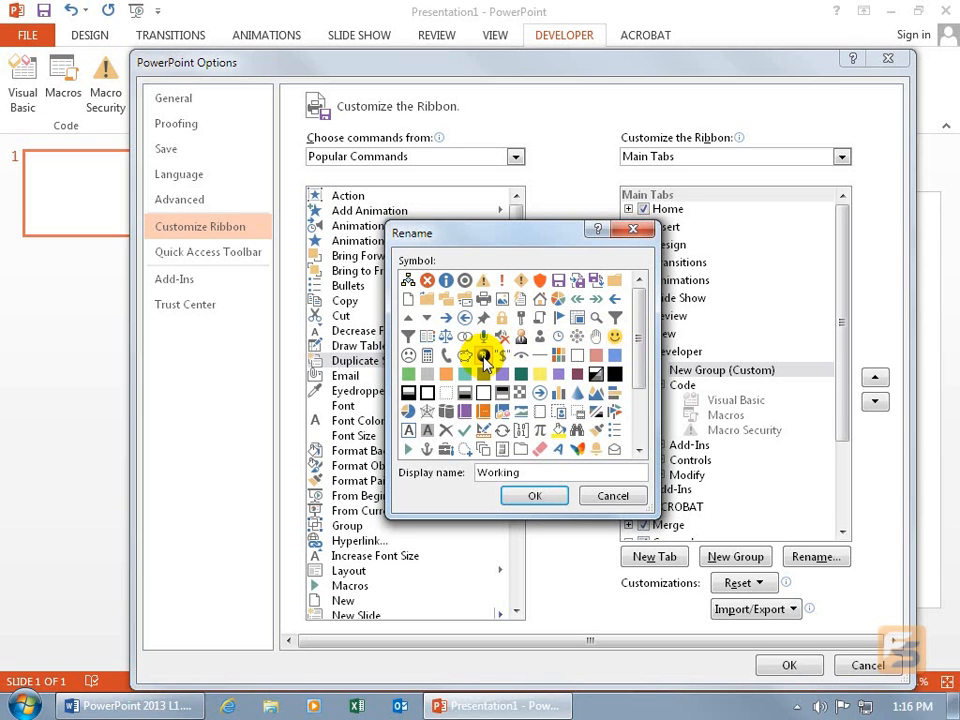
{"action": "left_click", "coordinate": [541, 497]}
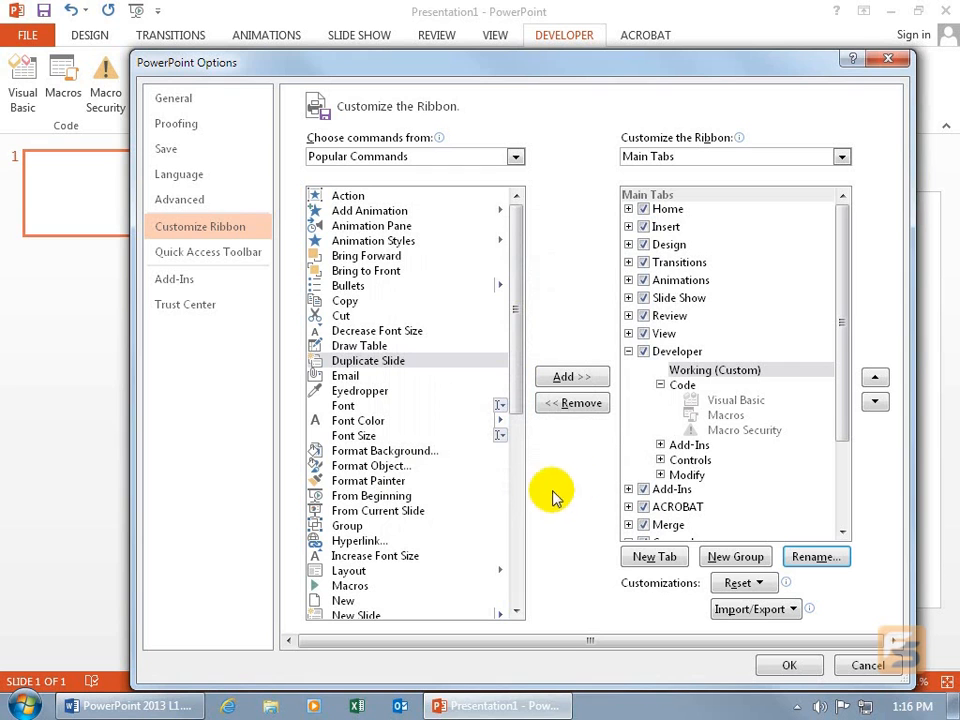
Add Chart, Chart Elements and Check Box from All Commands to the Working custom group.
{"action": "left_click", "coordinate": [728, 373]}
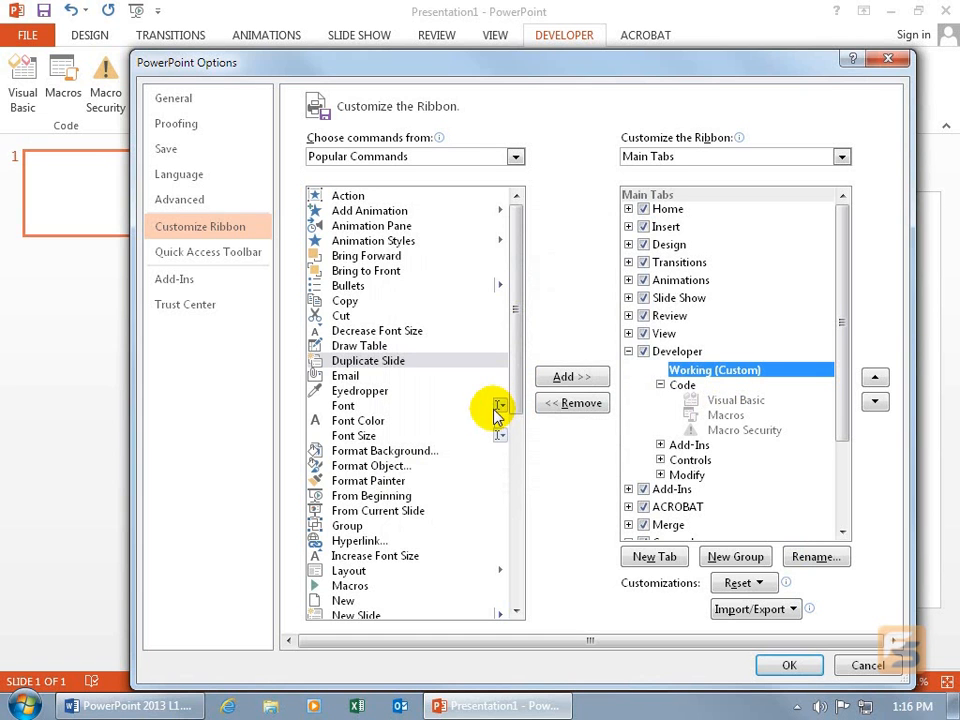
{"action": "left_click", "coordinate": [515, 156]}
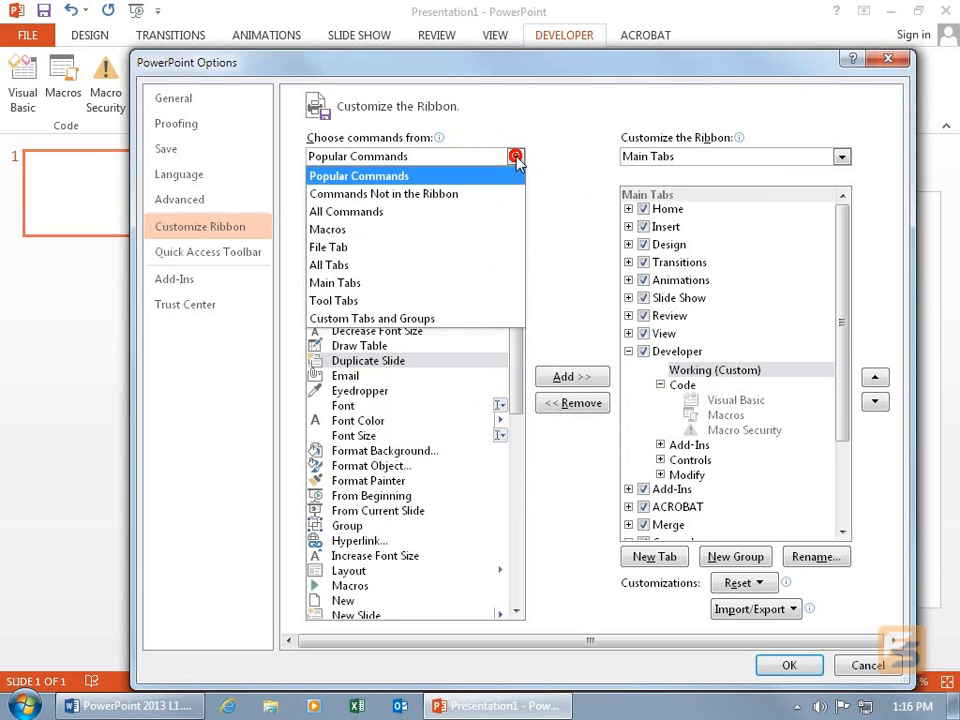
{"action": "left_click", "coordinate": [390, 211]}
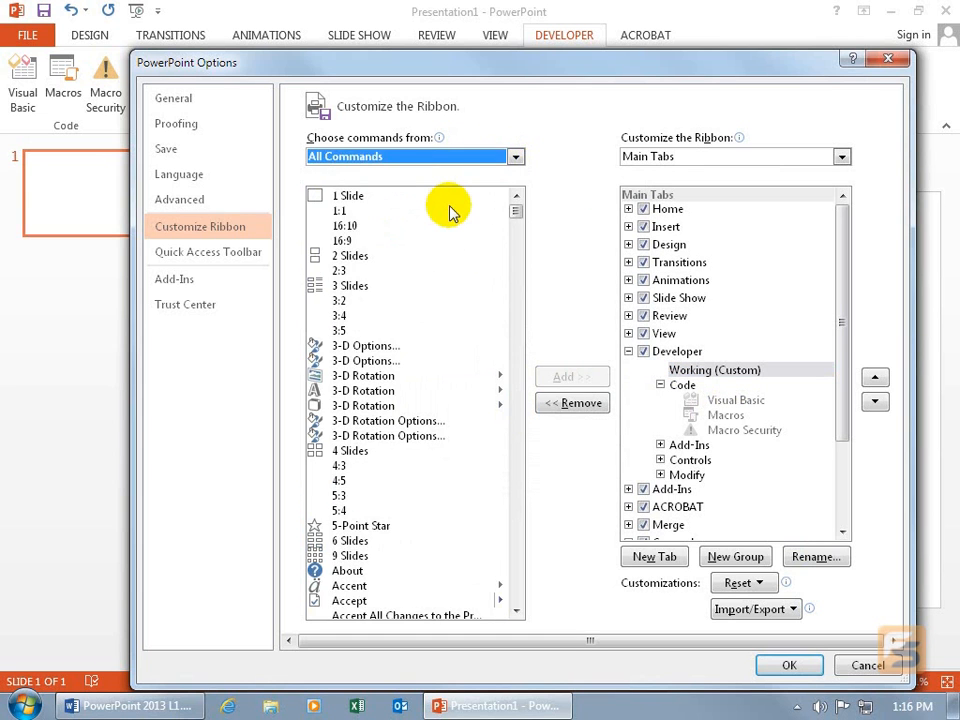
{"action": "left_click_drag", "start_coordinate": [516, 211], "coordinate": [516, 270]}
{"action": "left_click", "coordinate": [345, 381]}
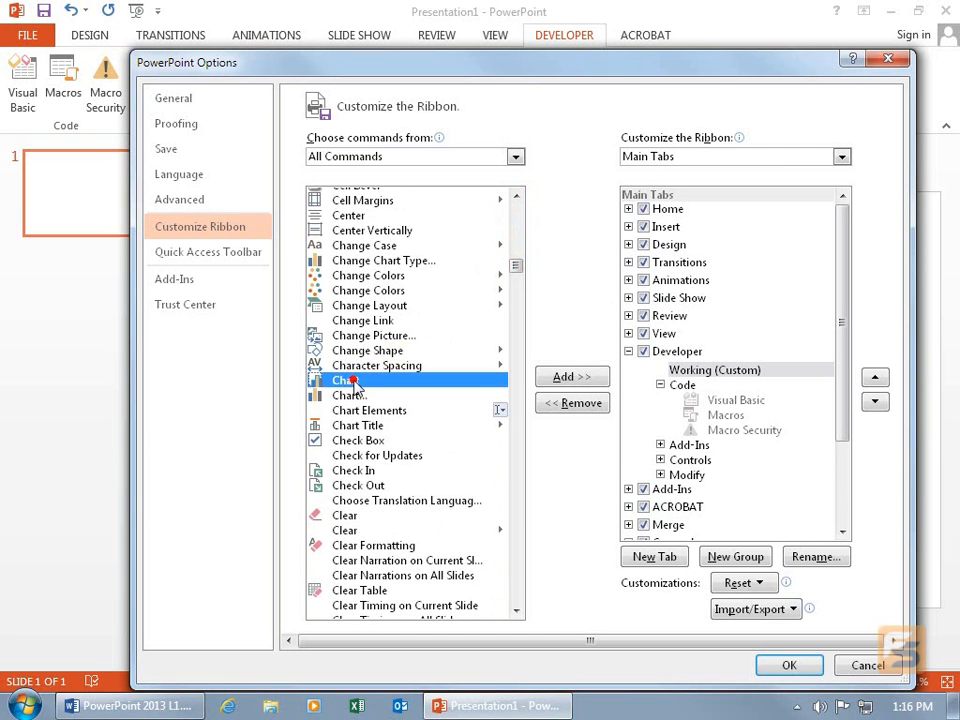
{"action": "left_click", "coordinate": [572, 379]}
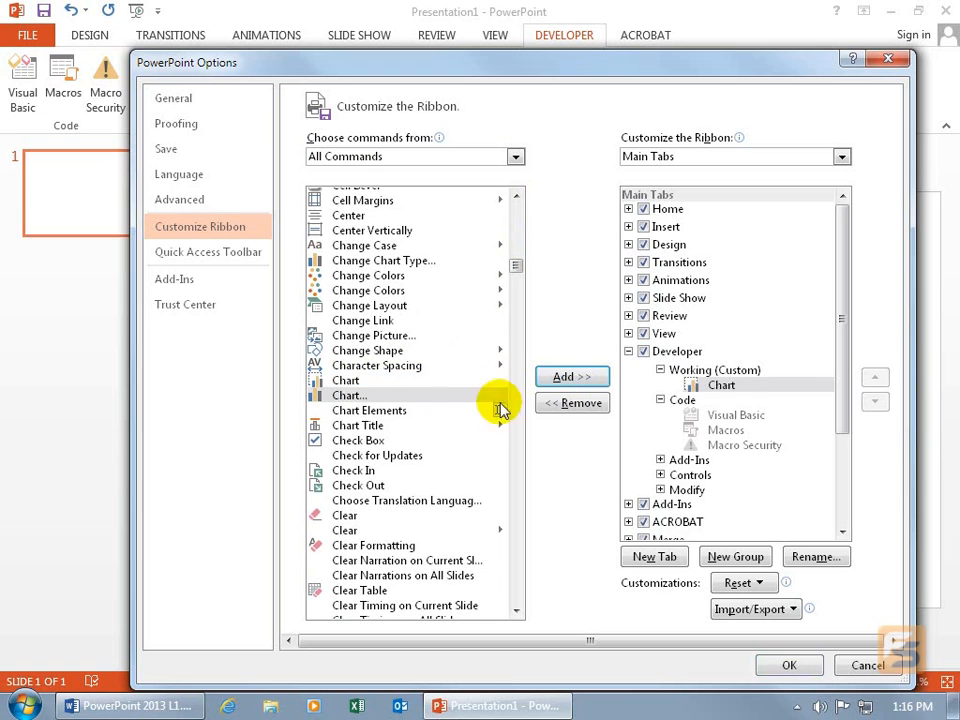
{"action": "left_click", "coordinate": [381, 410]}
{"action": "left_click", "coordinate": [578, 377]}
{"action": "left_click", "coordinate": [335, 441]}
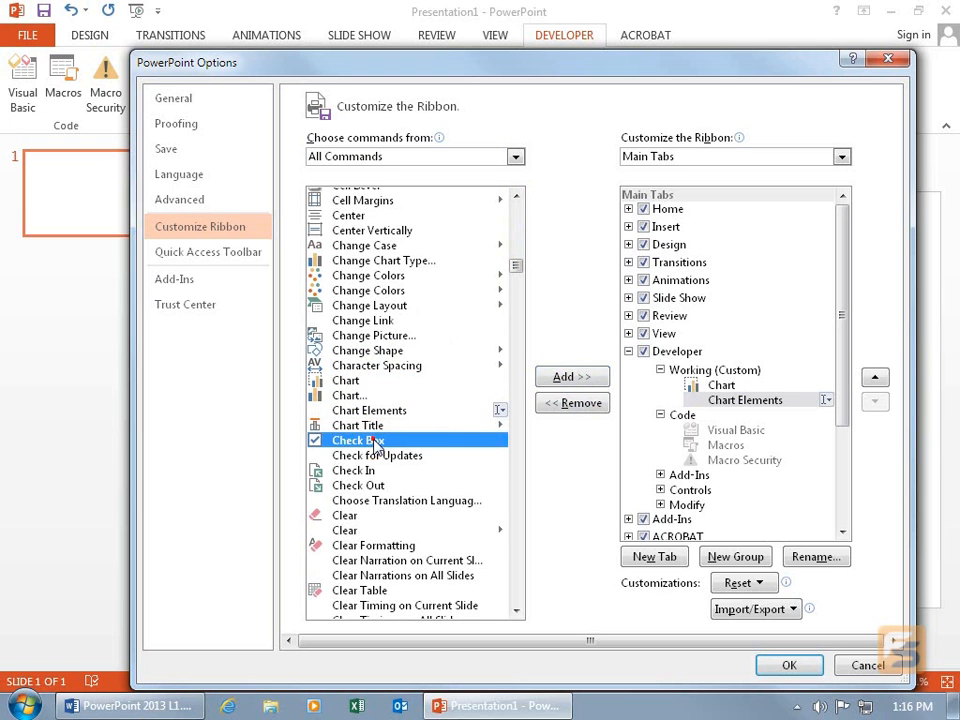
{"action": "left_click", "coordinate": [565, 380]}
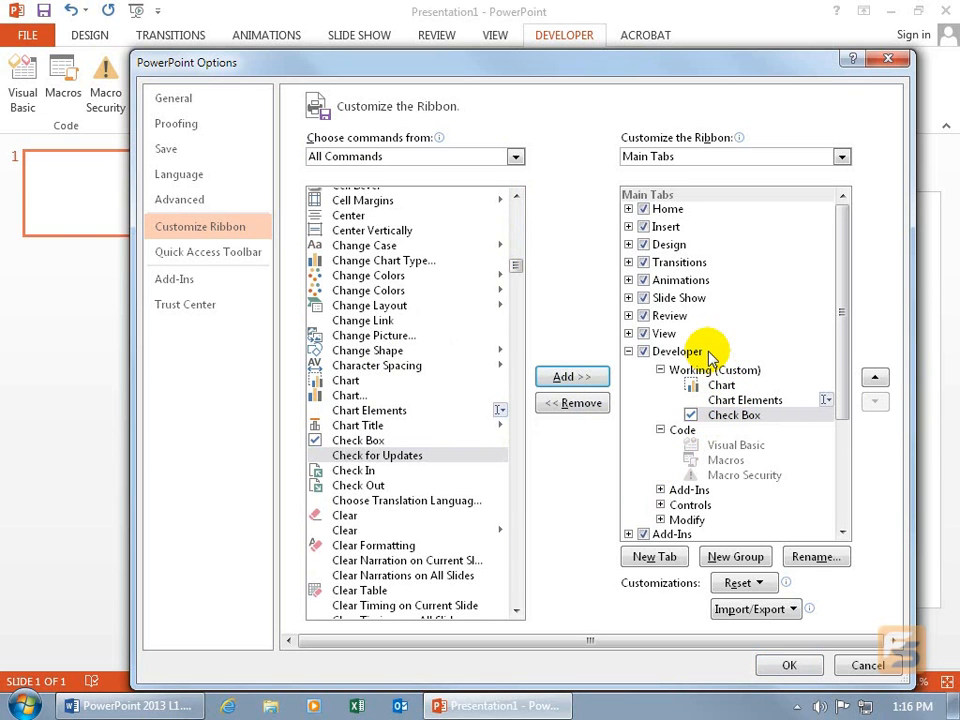
Create a new custom ribbon tab after Developer and rename it "Spiffy".
{"action": "left_click", "coordinate": [655, 558]}
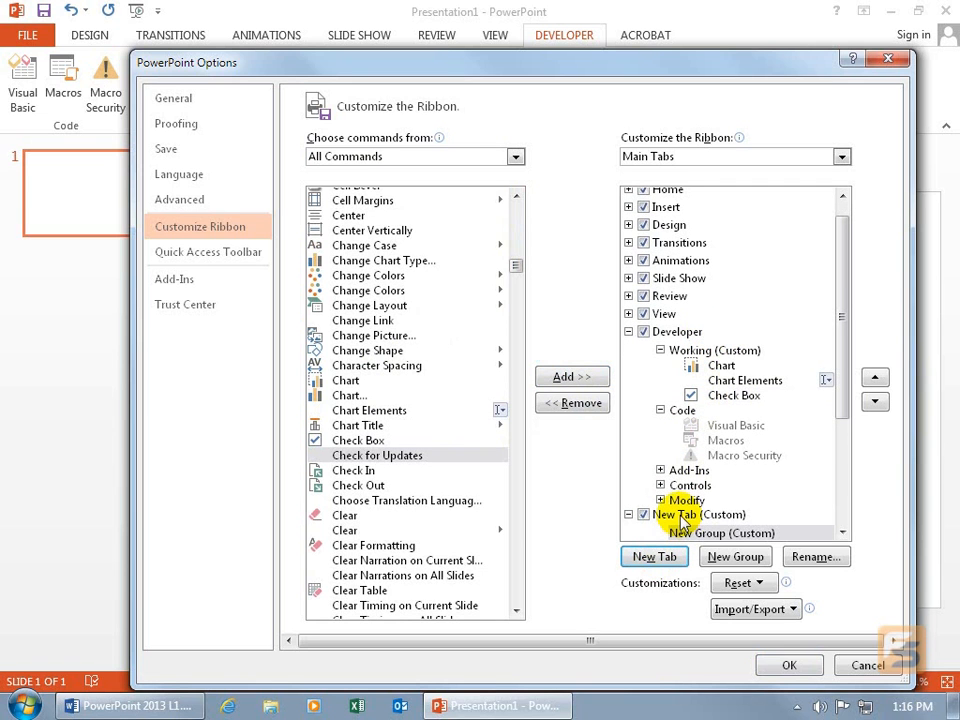
{"action": "left_click", "coordinate": [694, 533]}
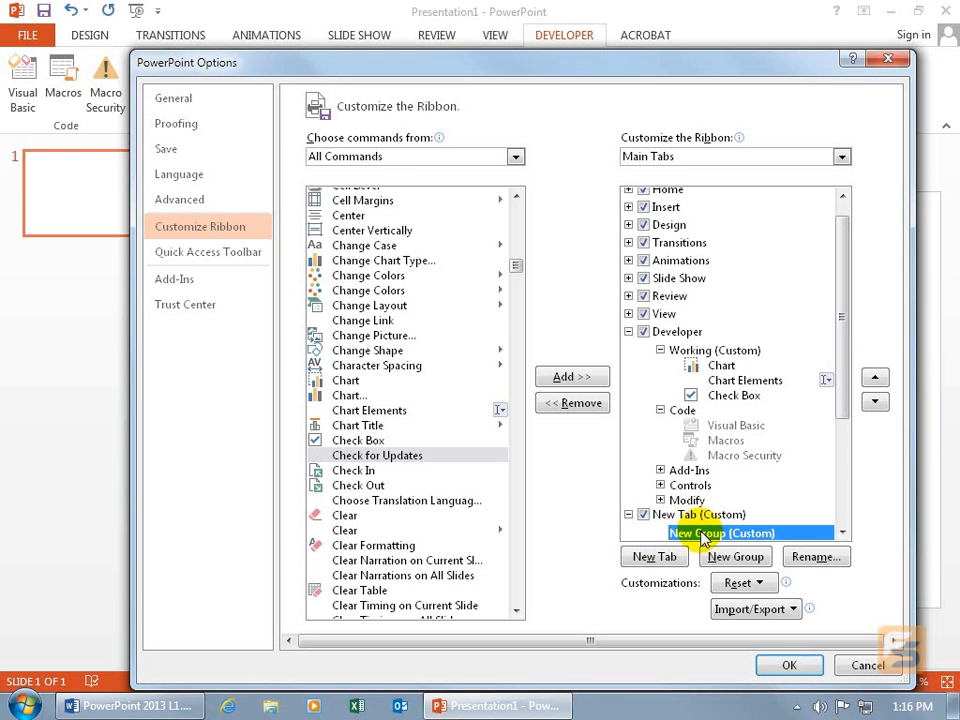
{"action": "left_click", "coordinate": [700, 515]}
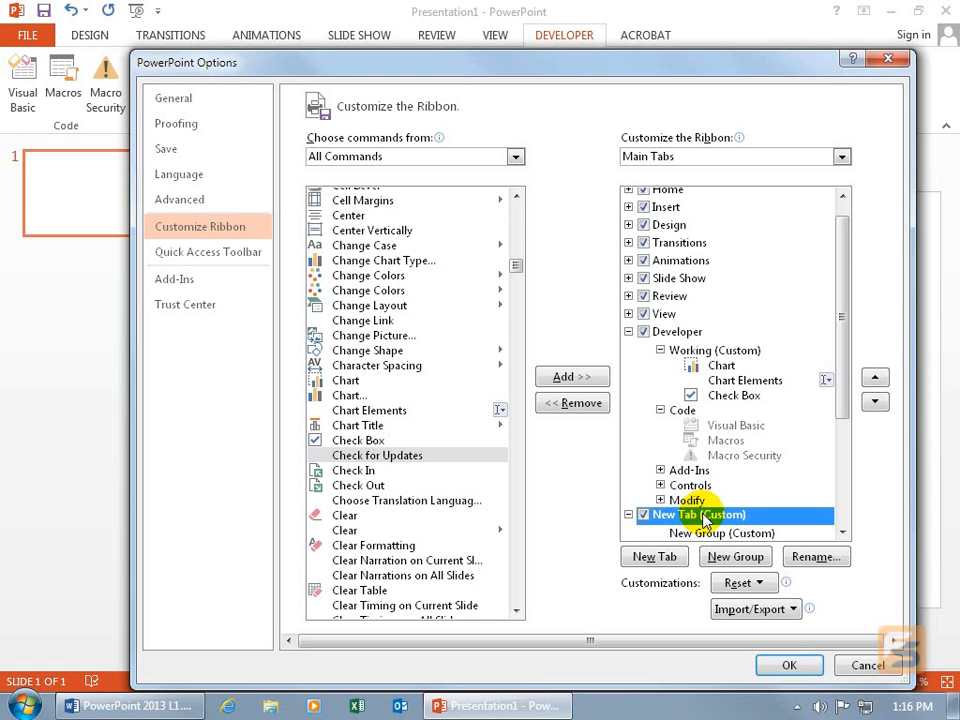
{"action": "left_click", "coordinate": [827, 561]}
{"action": "type", "text": "Spiffy"}
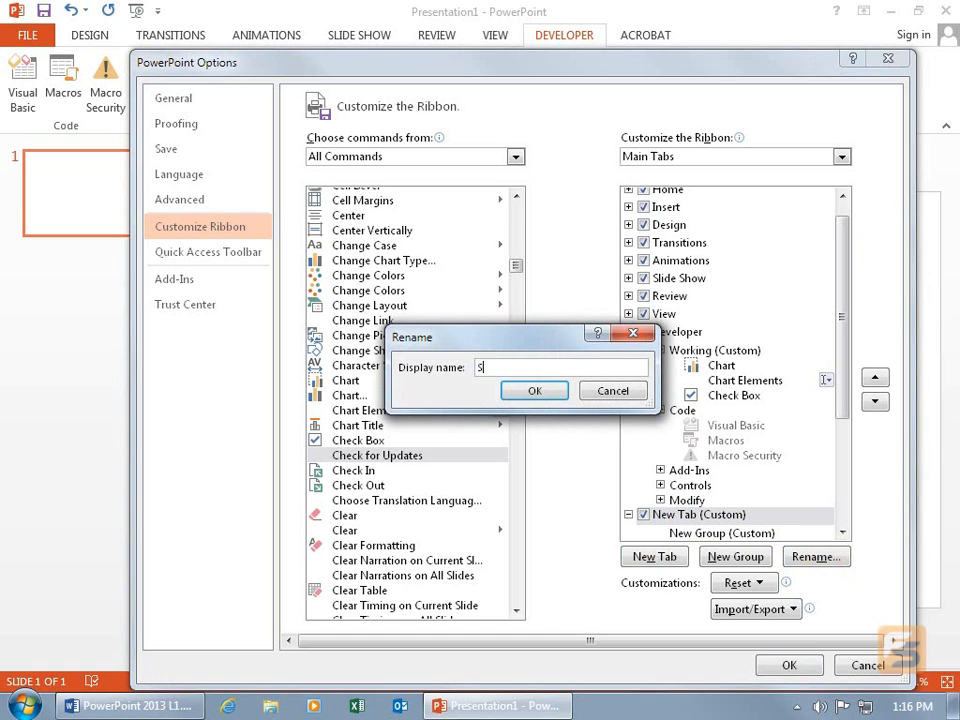
{"action": "left_click", "coordinate": [537, 390]}
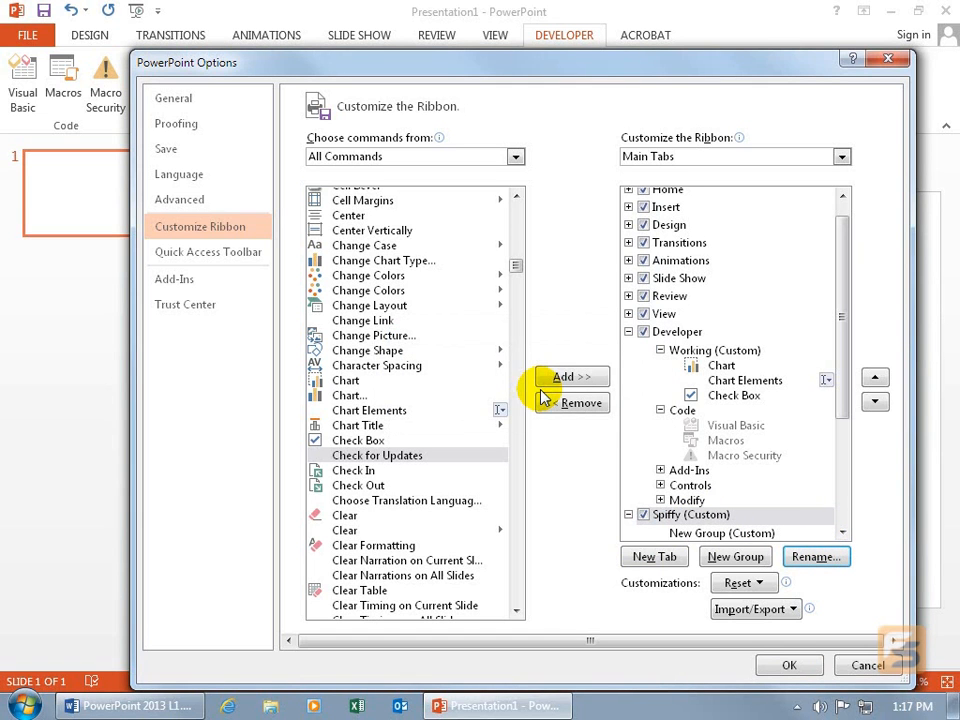
Rename the new group under the Spiffy tab as "Cut & Paste" and choose the smiley face symbol for it.
{"action": "left_click", "coordinate": [697, 534]}
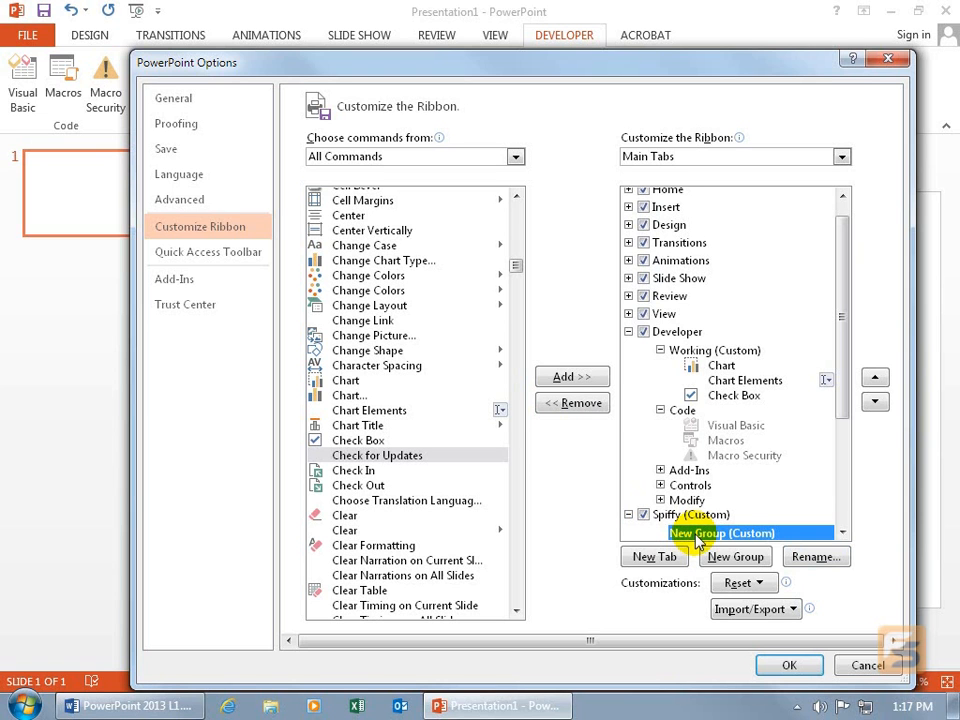
{"action": "left_click", "coordinate": [812, 557]}
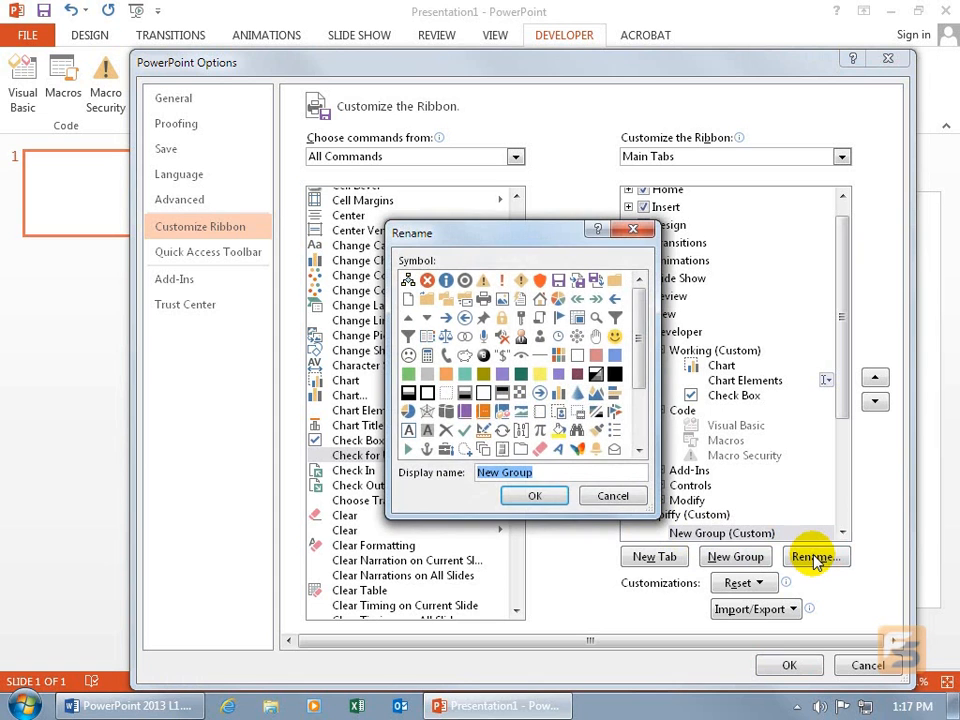
{"action": "type", "text": "Cut "}
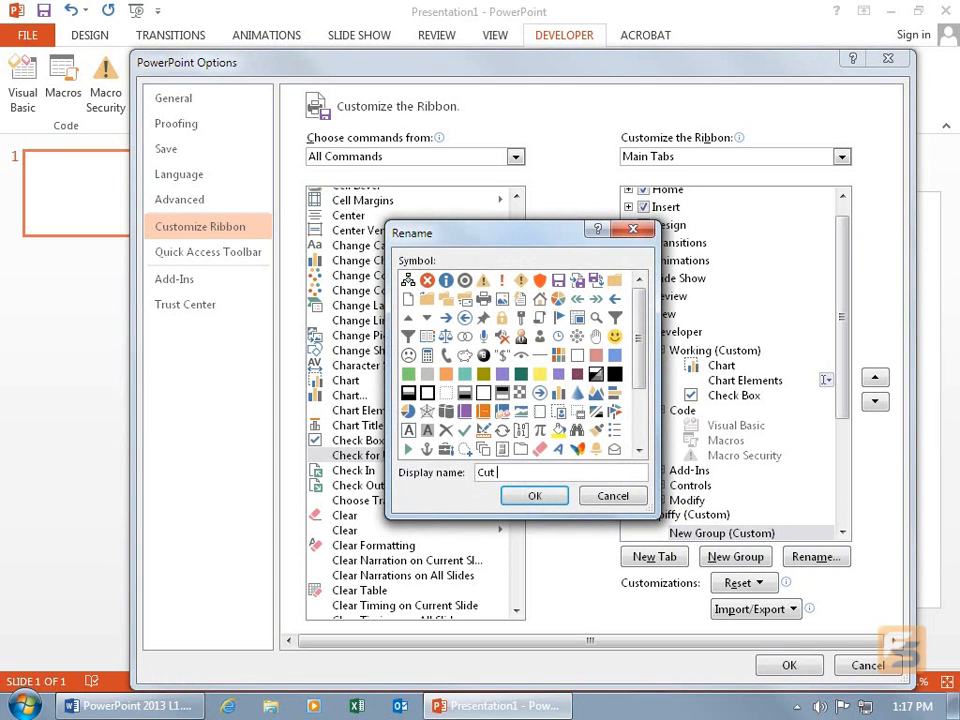
{"action": "type", "text": "& Paste"}
{"action": "left_click", "coordinate": [614, 336]}
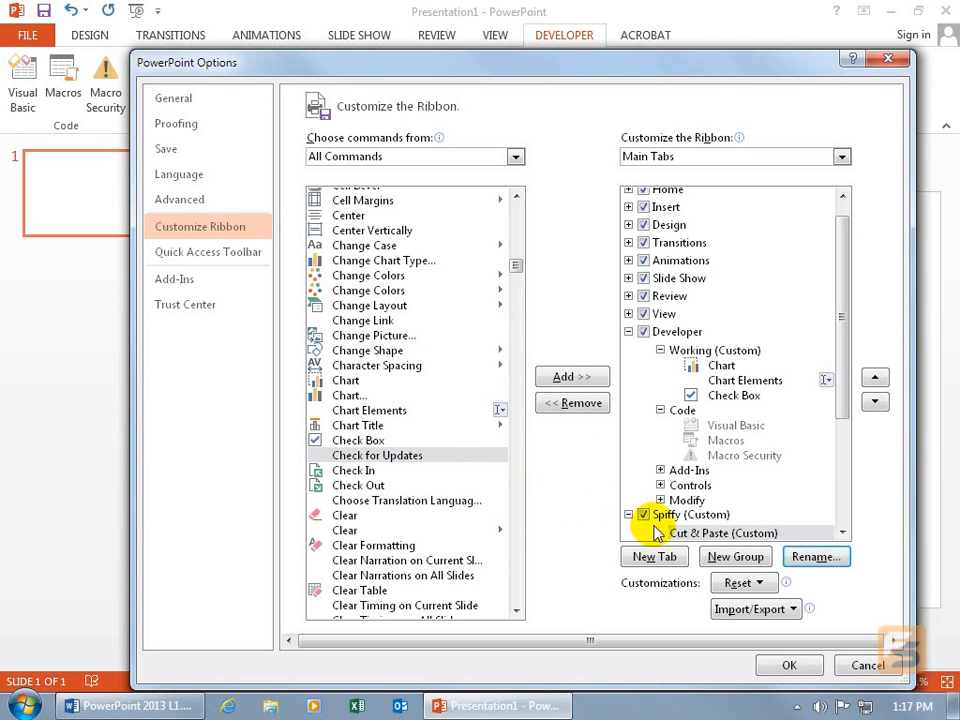
Add Paste and Open from Popular Commands to the Cut & Paste custom group in the Spiffy tab.
{"action": "left_click", "coordinate": [705, 533]}
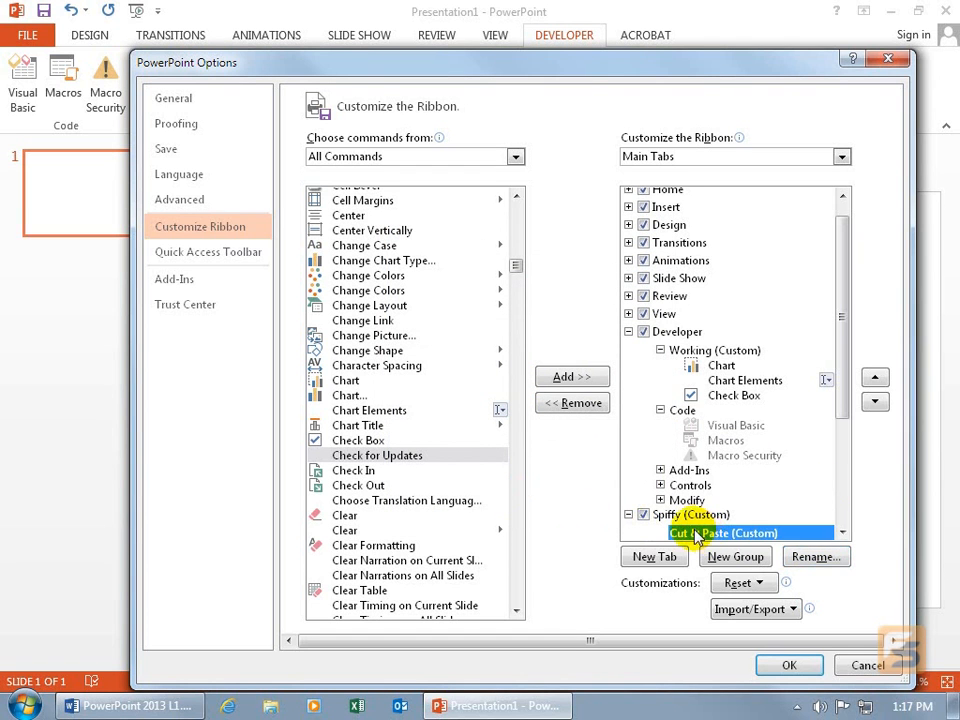
{"action": "scroll", "coordinate": [517, 262], "scroll_direction": "up", "scroll_amount": 4}
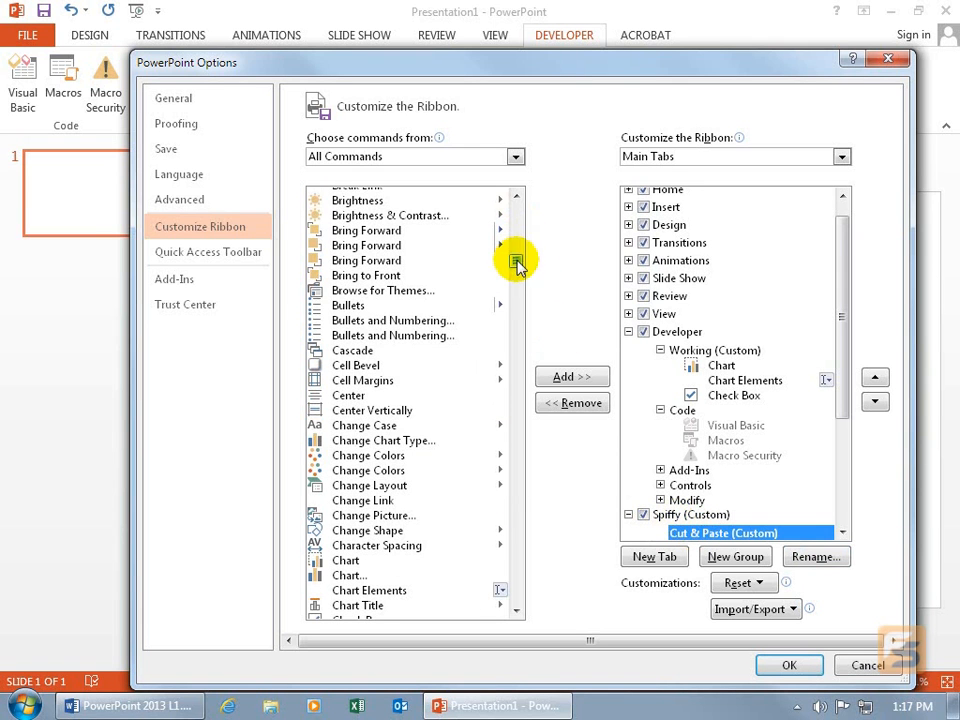
{"action": "left_click", "coordinate": [515, 156]}
{"action": "left_click", "coordinate": [467, 177]}
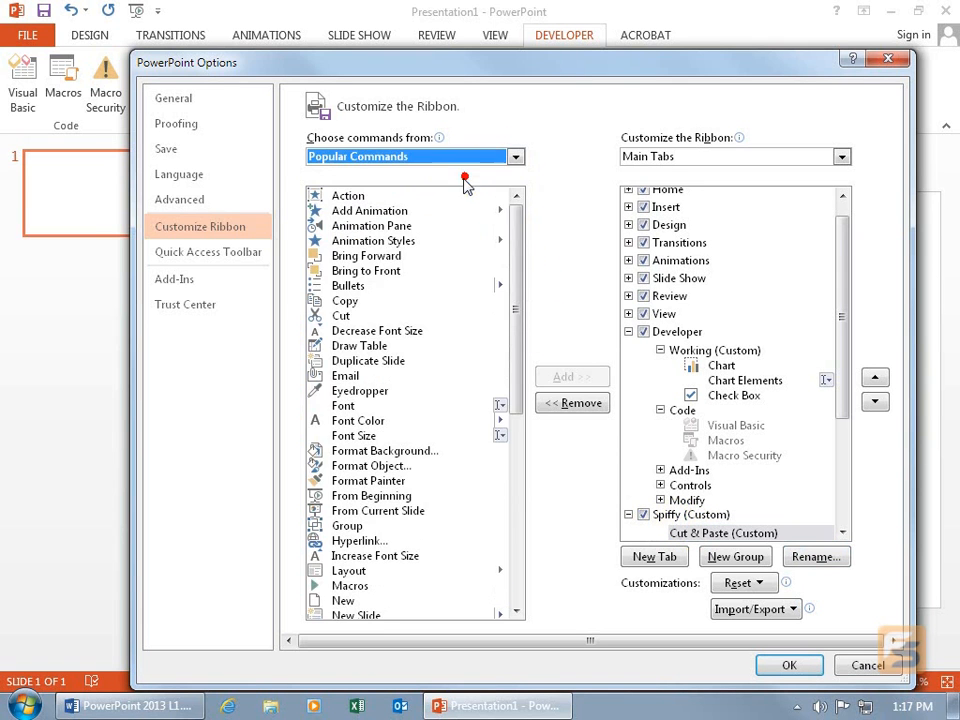
{"action": "left_click_drag", "start_coordinate": [516, 298], "coordinate": [521, 392]}
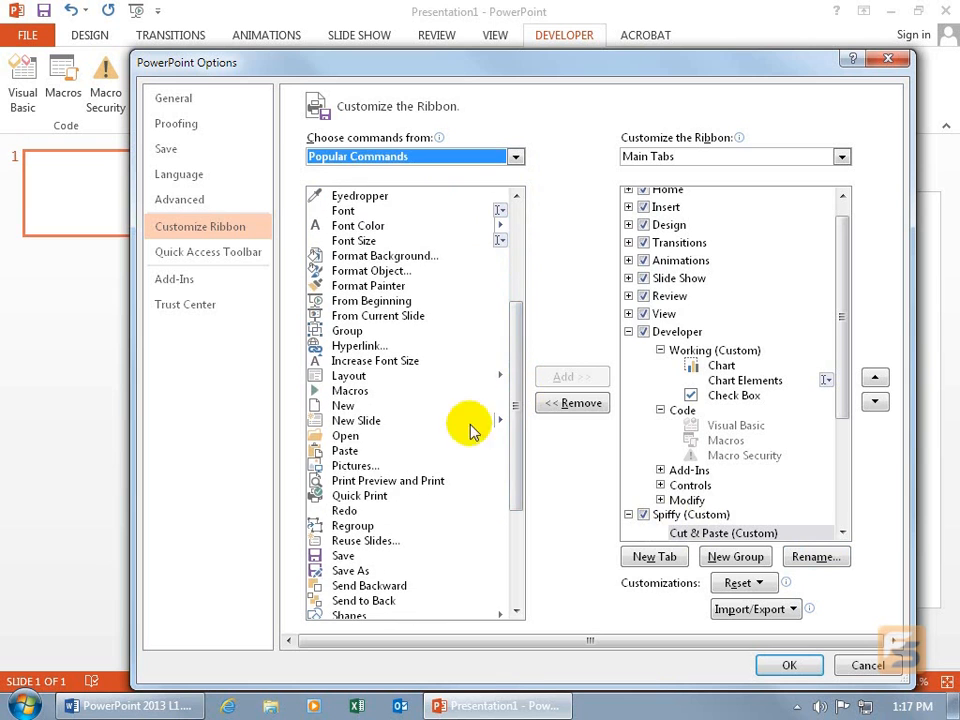
{"action": "left_click", "coordinate": [315, 447]}
{"action": "left_click", "coordinate": [583, 380]}
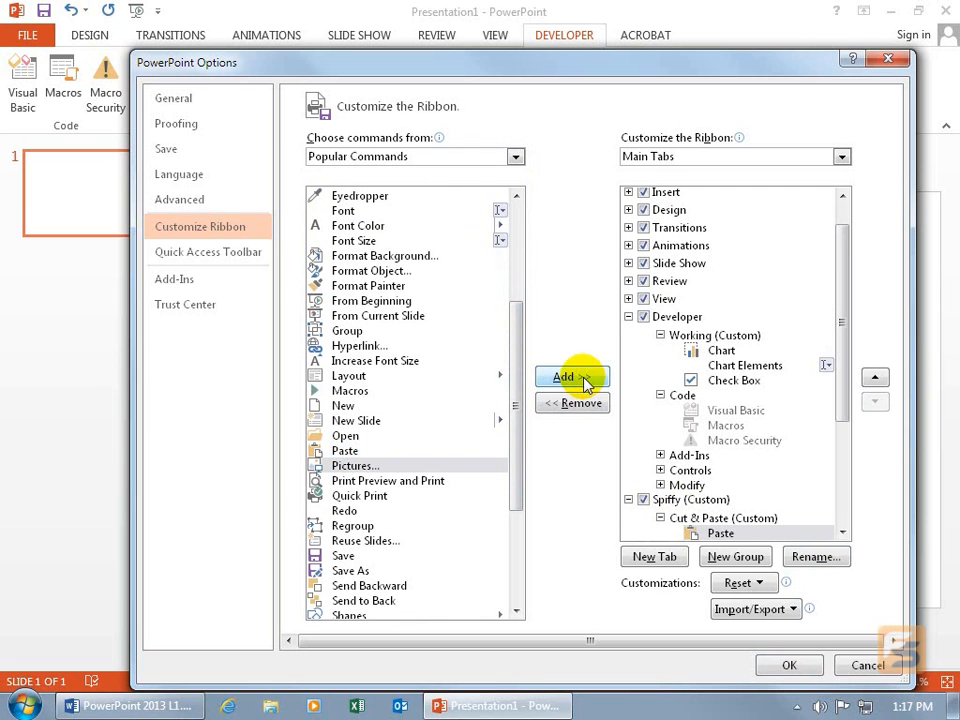
{"action": "left_click", "coordinate": [360, 437]}
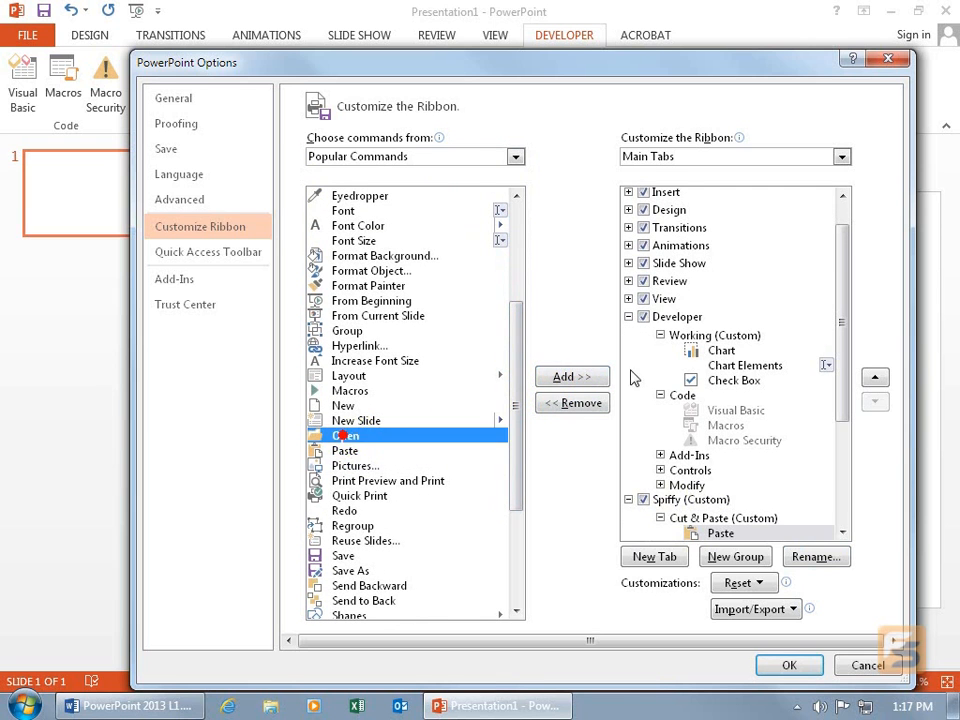
{"action": "left_click", "coordinate": [572, 377]}
Add Cut and Copy from Popular Commands to the Cut & Paste group and apply the ribbon customizations.
{"action": "left_click_drag", "start_coordinate": [518, 418], "coordinate": [527, 330]}
{"action": "left_click", "coordinate": [345, 291]}
{"action": "left_click", "coordinate": [565, 380]}
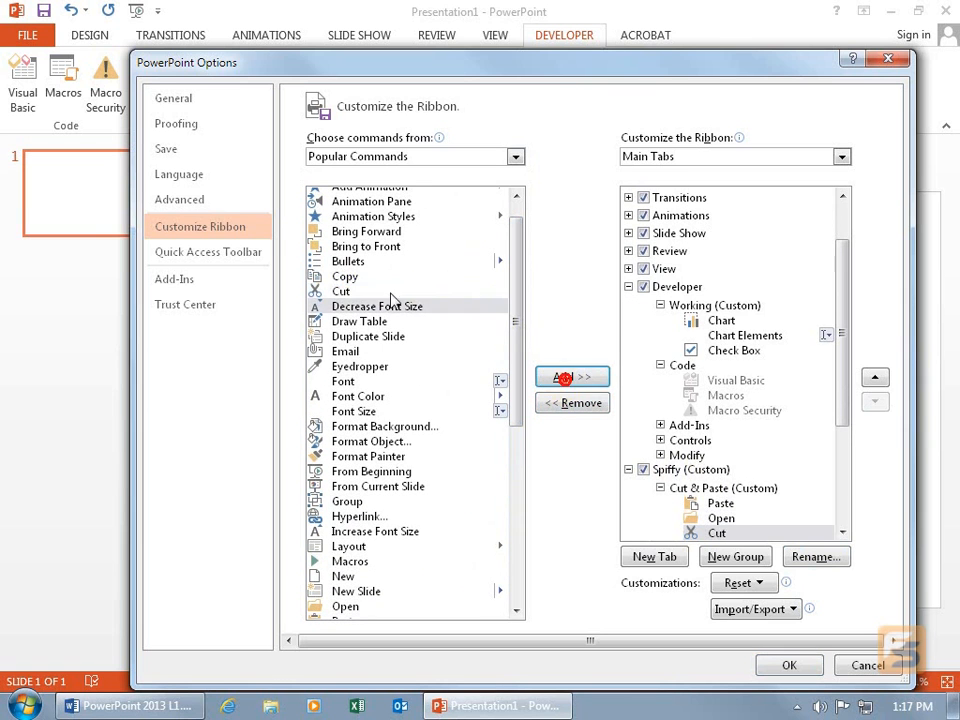
{"action": "left_click", "coordinate": [345, 276]}
{"action": "left_click", "coordinate": [565, 375]}
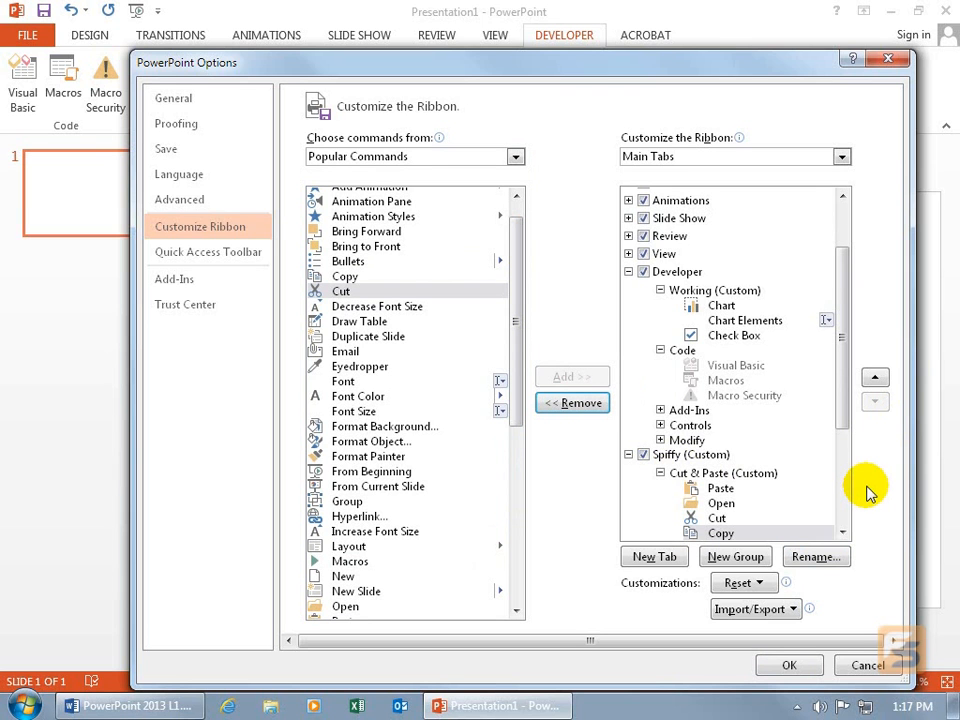
{"action": "left_click", "coordinate": [789, 666]}
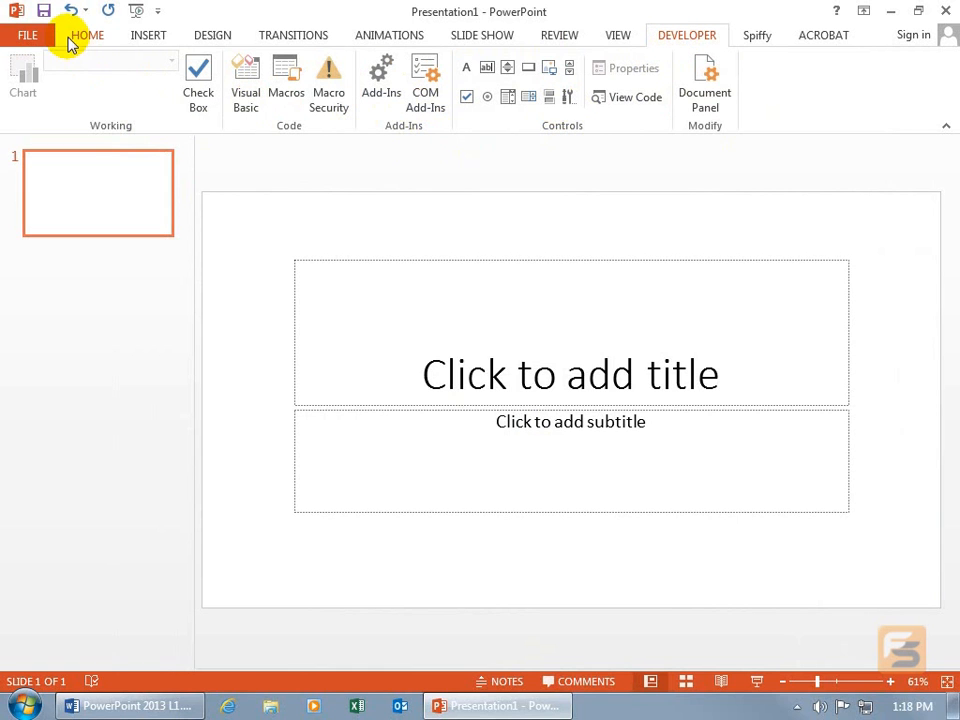
Add the Working group from the Developer ribbon to the Quick Access Toolbar.
{"action": "right_click", "coordinate": [168, 127]}
{"action": "left_click", "coordinate": [177, 136]}
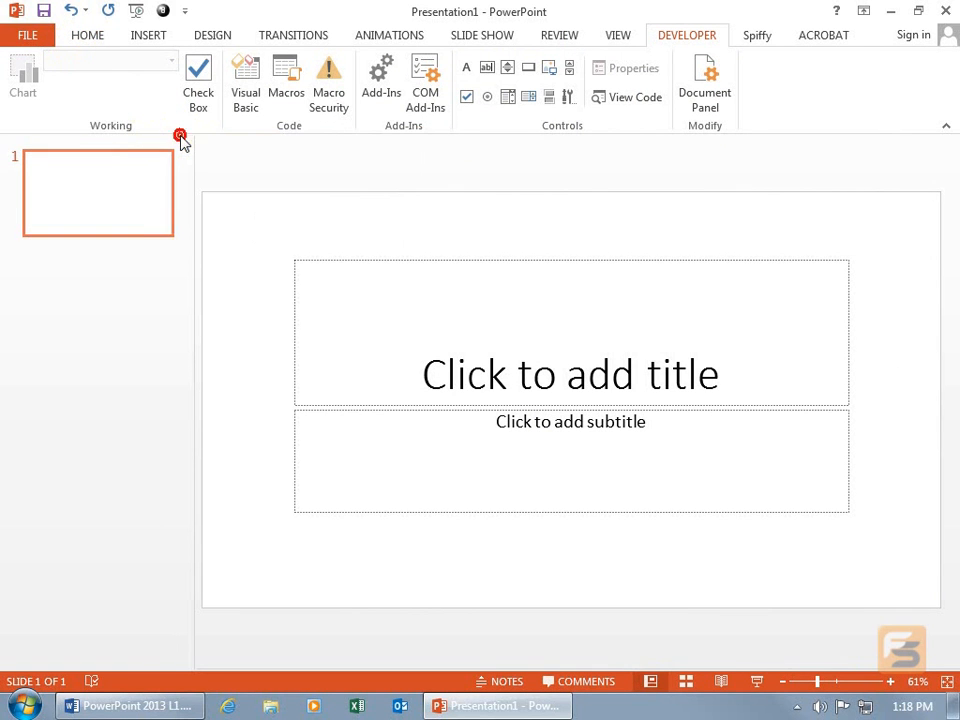